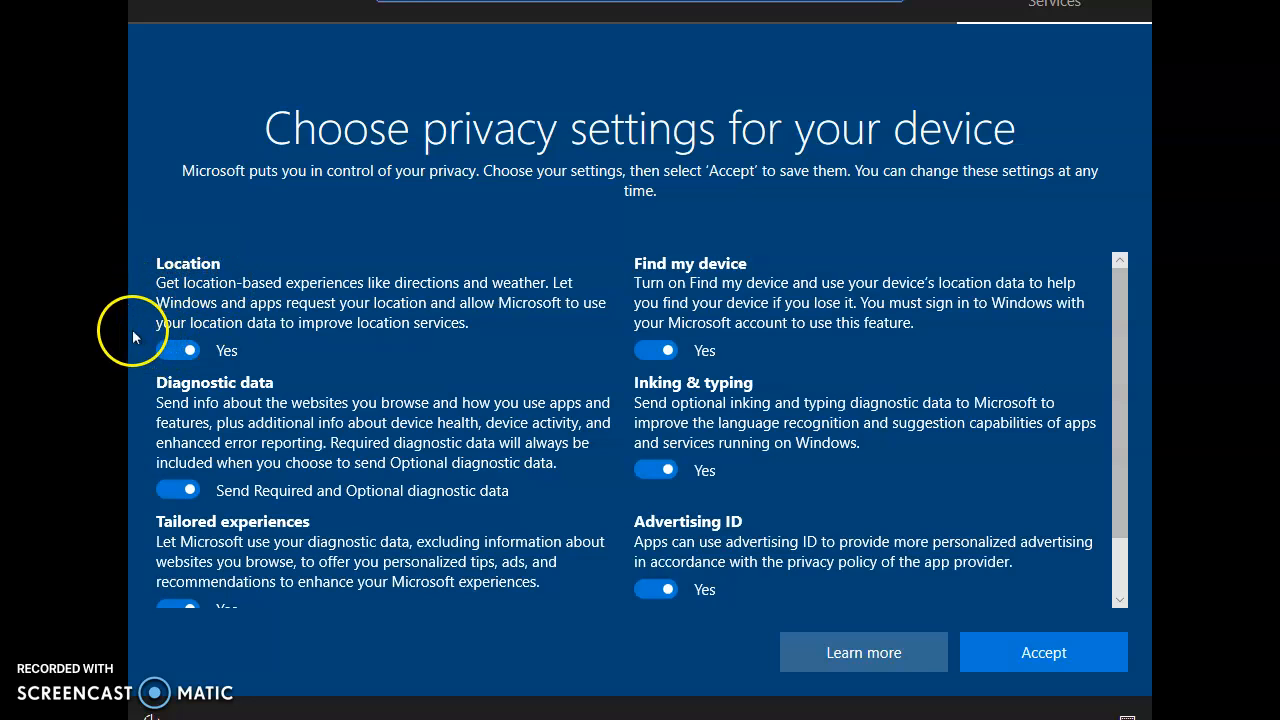
Turn off Location, Find my device and Advertising ID in the device privacy settings and accept them
click(177, 354)
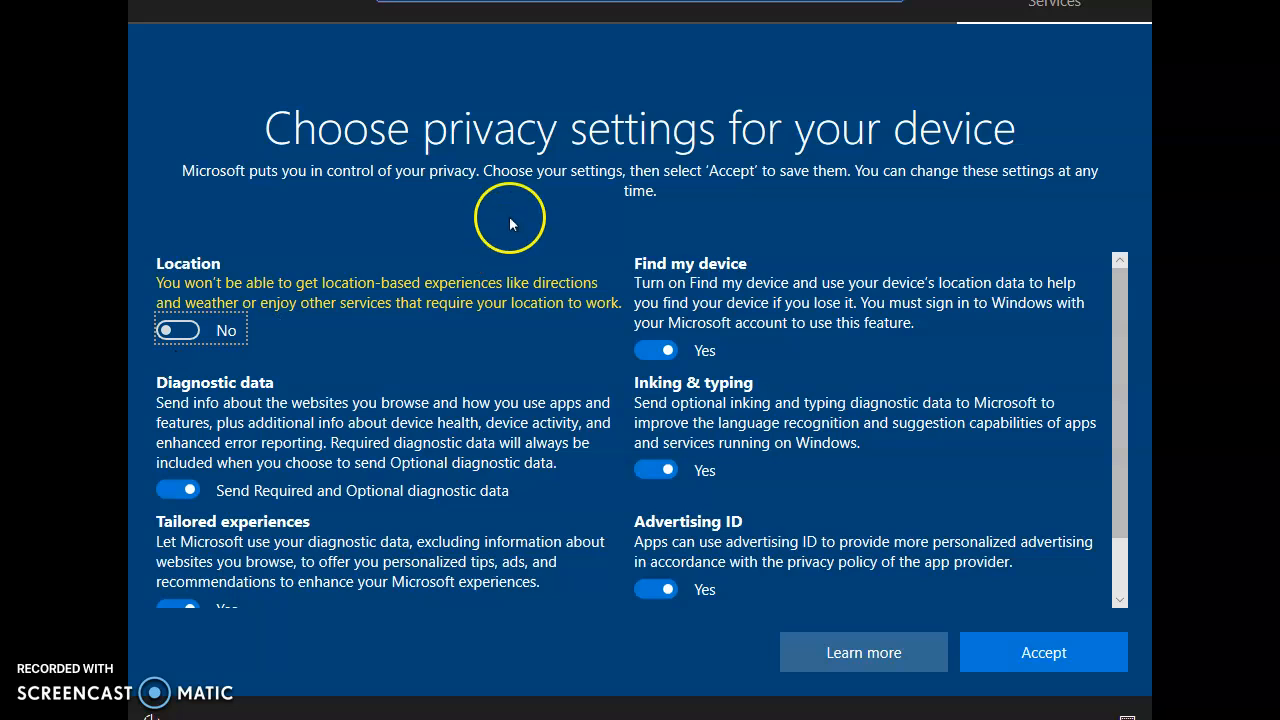
click(648, 350)
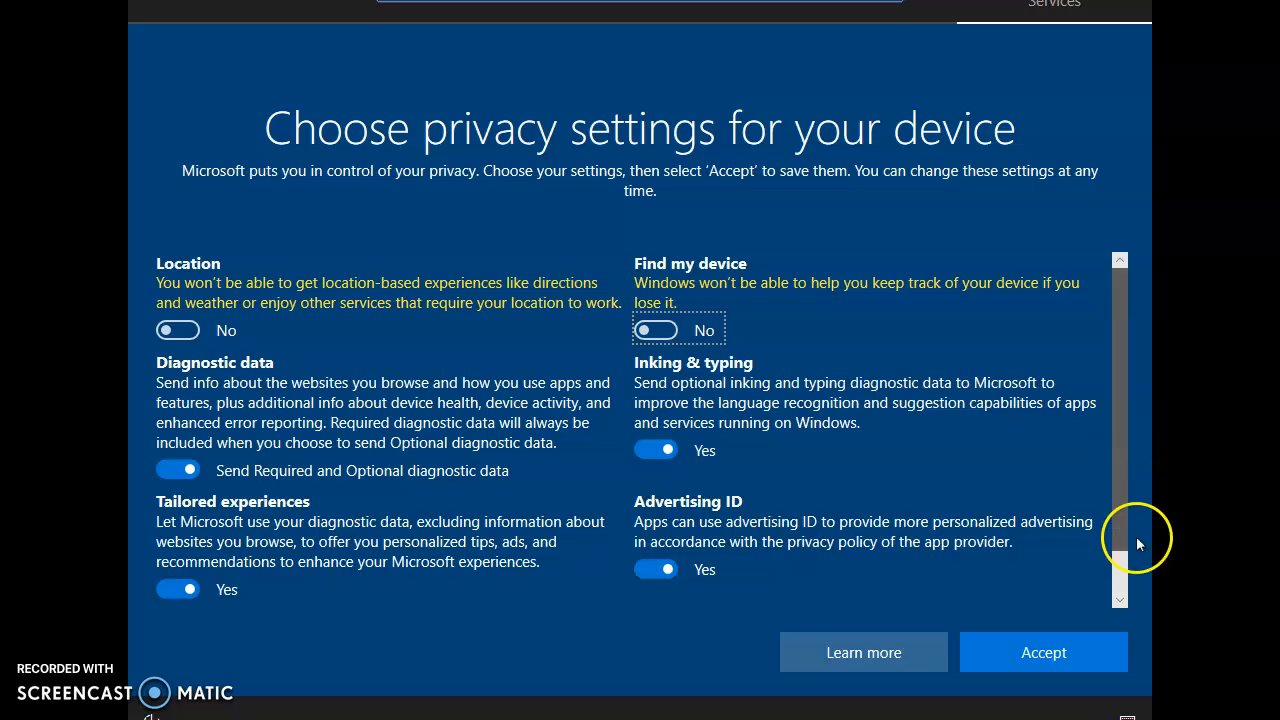
scroll(1136, 550, down, 1)
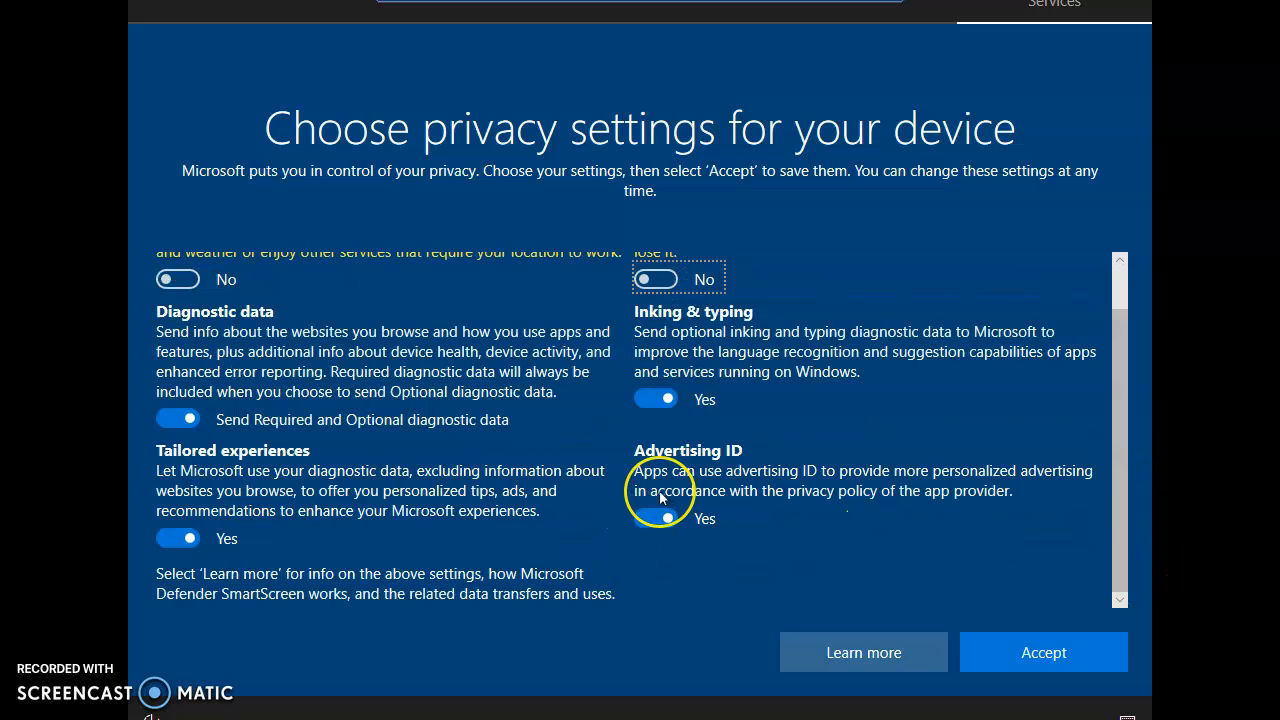
click(648, 521)
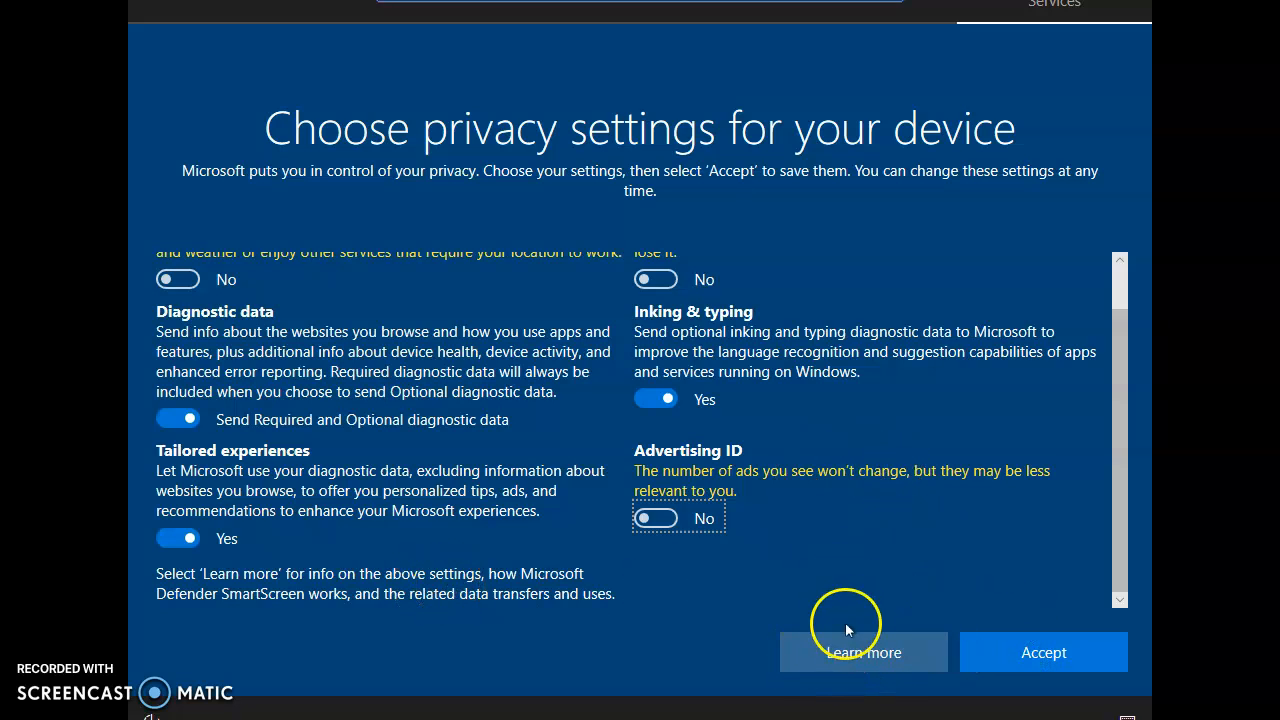
click(1008, 648)
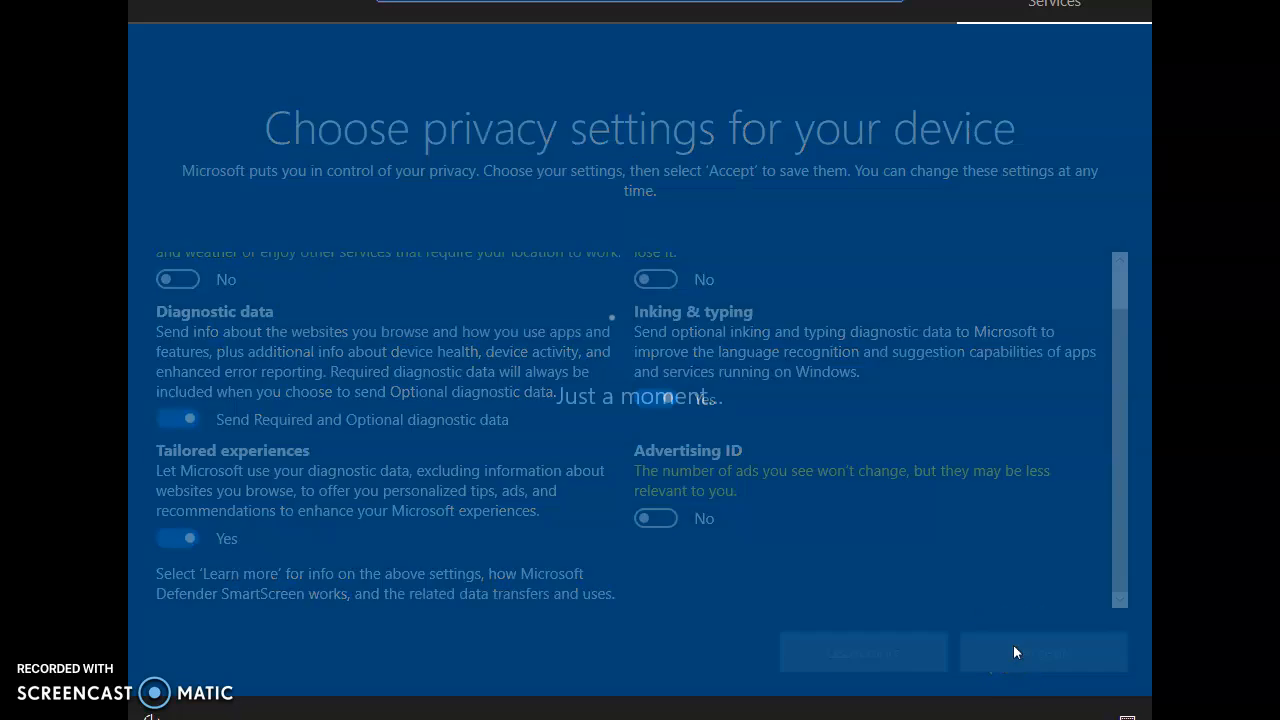
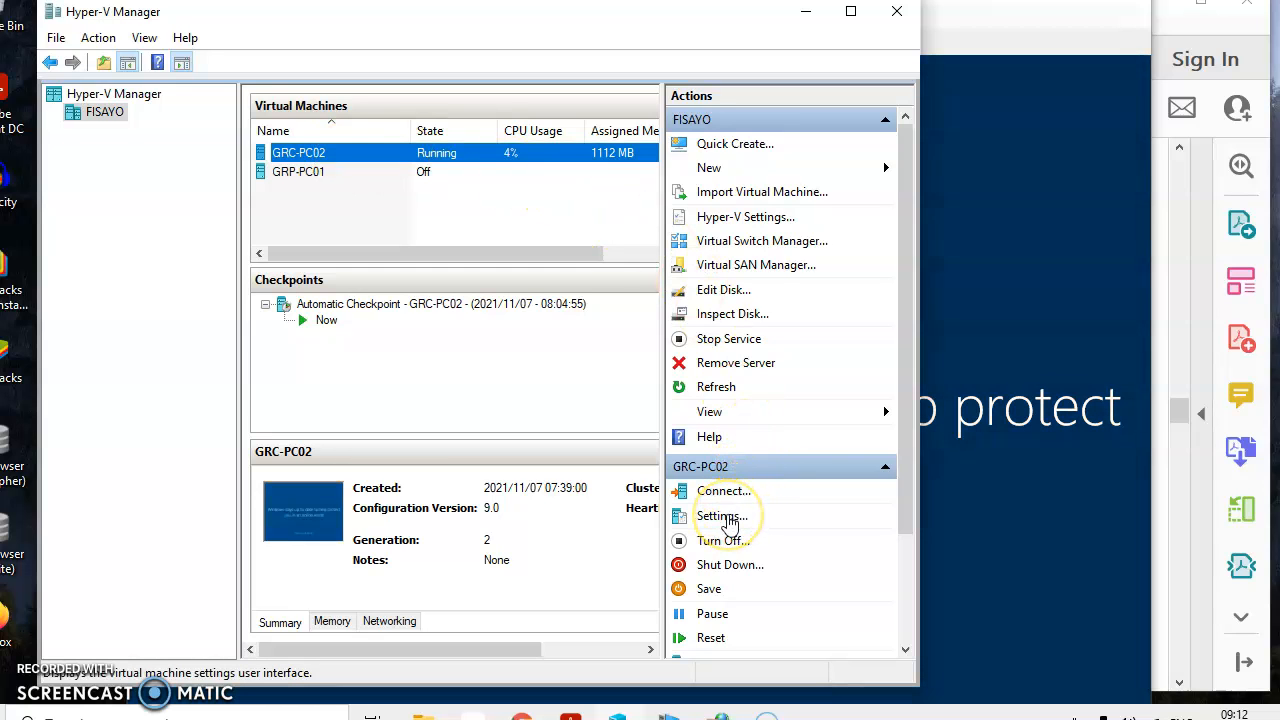
Open the GRC-PC02 virtual machine settings and try to set the DVD drive's media to None
click(726, 517)
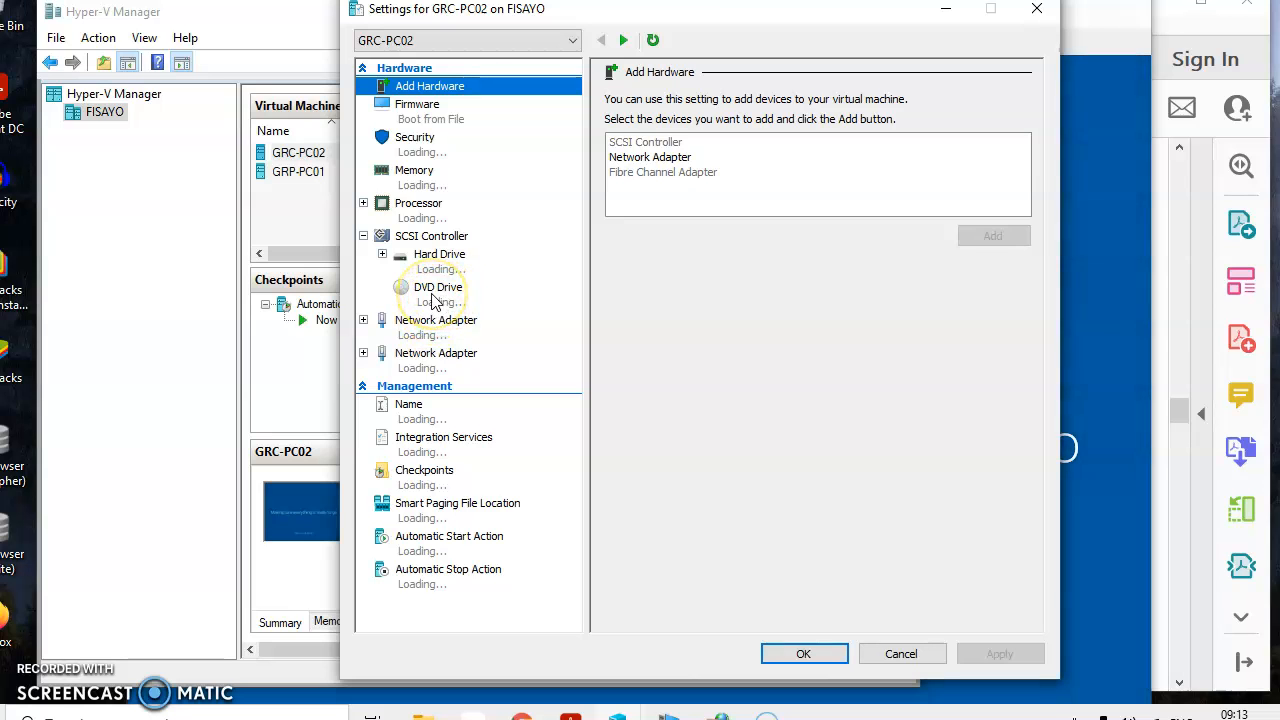
click(436, 300)
click(436, 300)
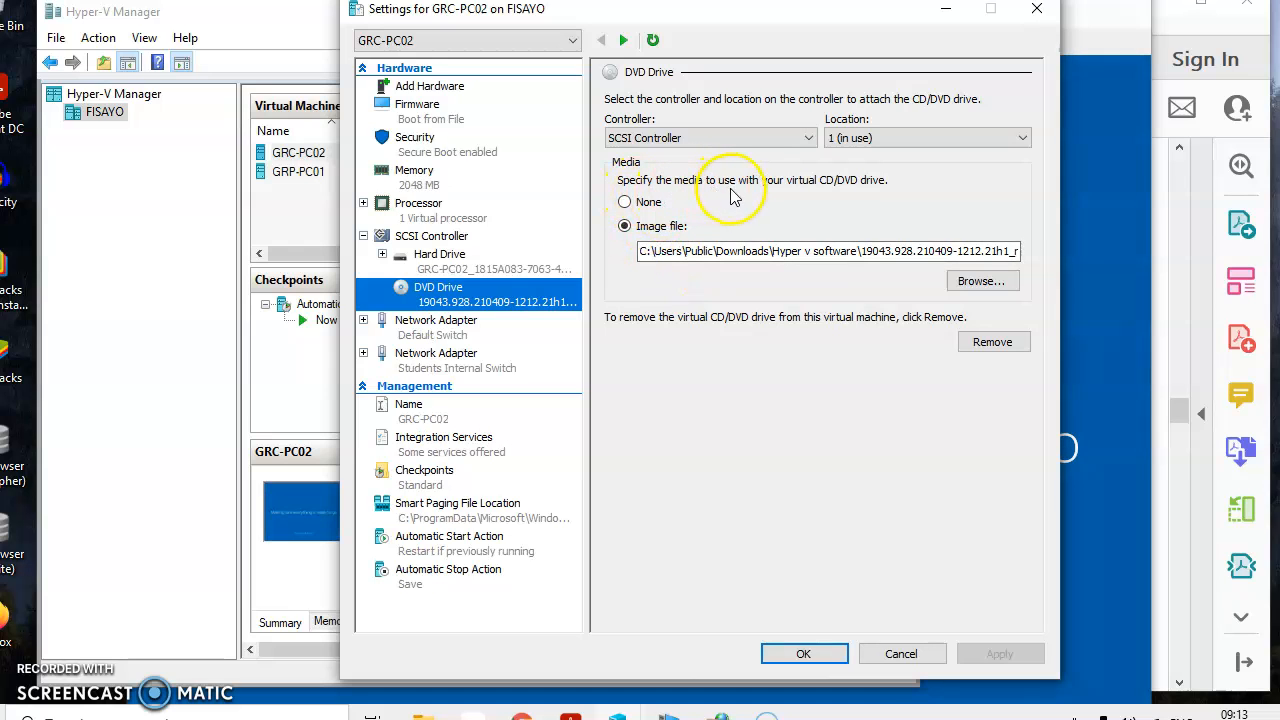
click(625, 203)
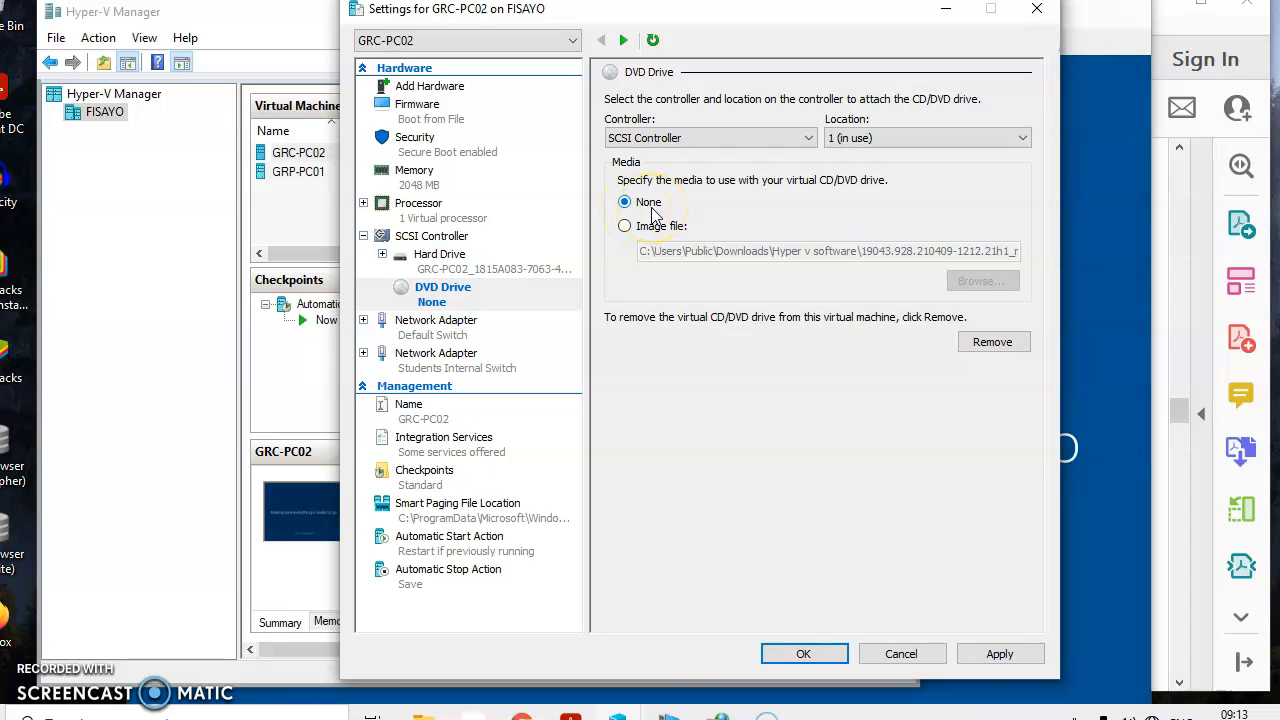
Try to move the hard drive above the DVD drive in the firmware boot order
click(405, 104)
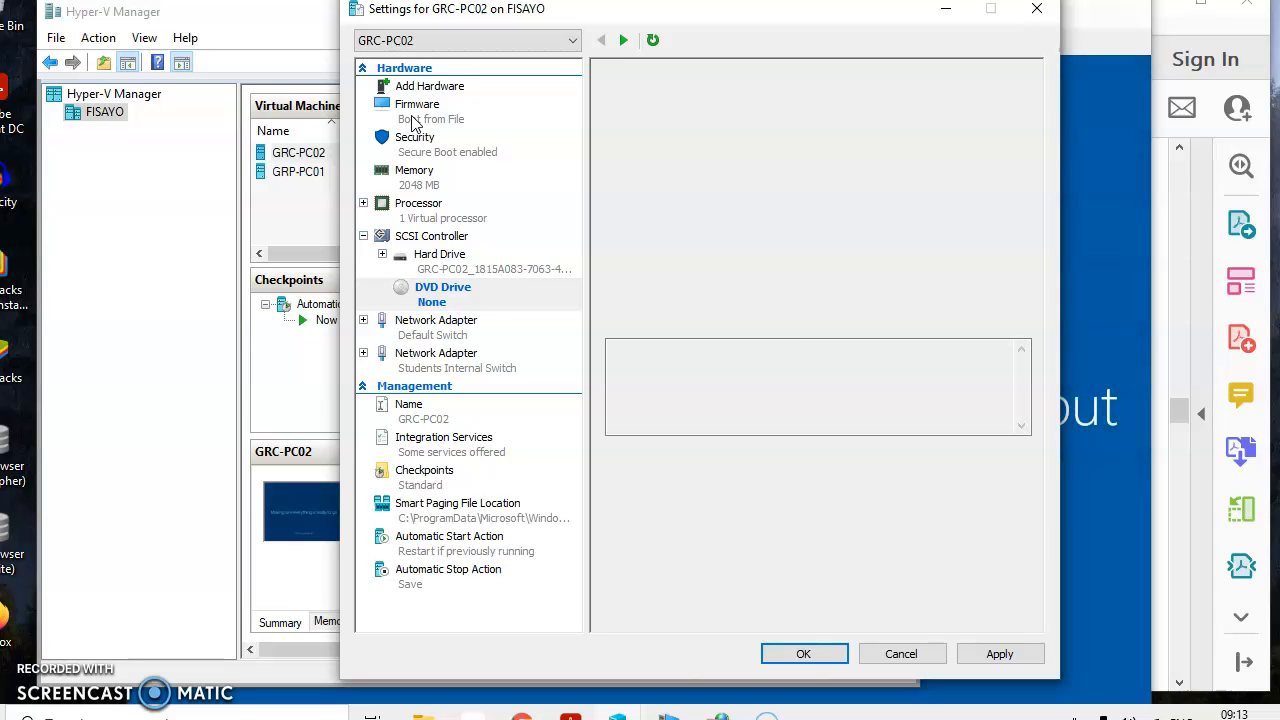
click(418, 120)
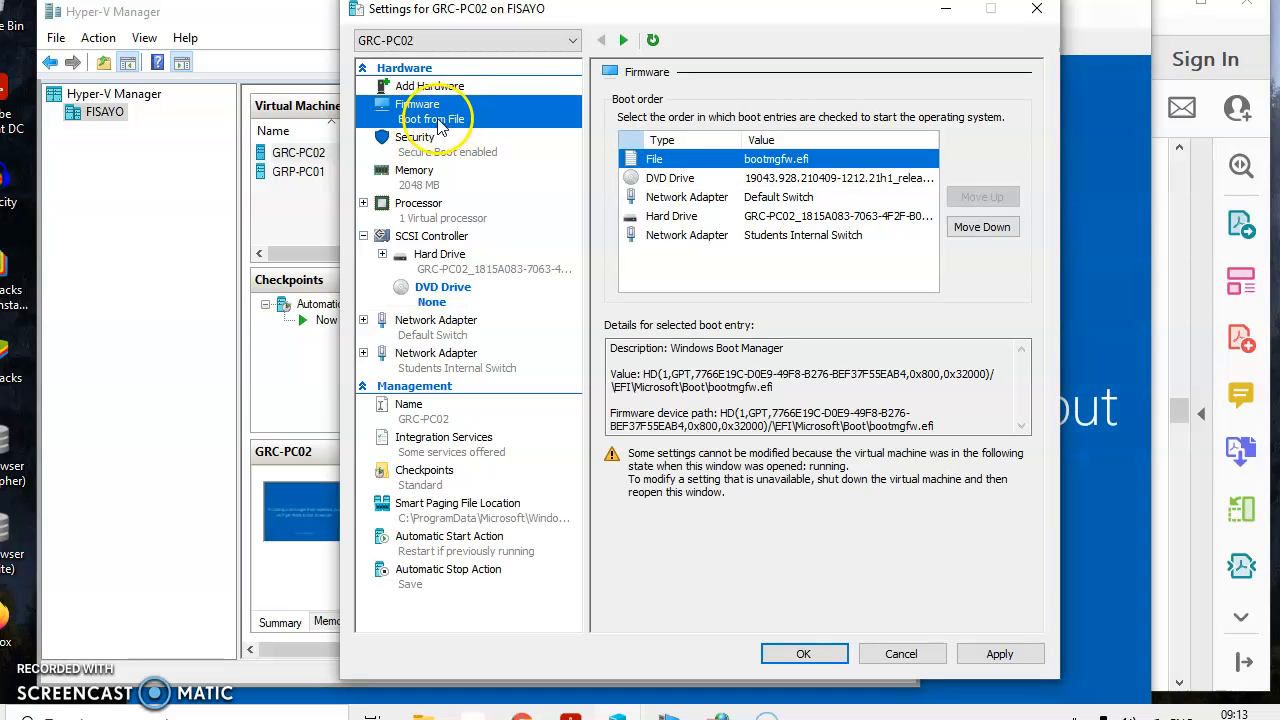
click(680, 218)
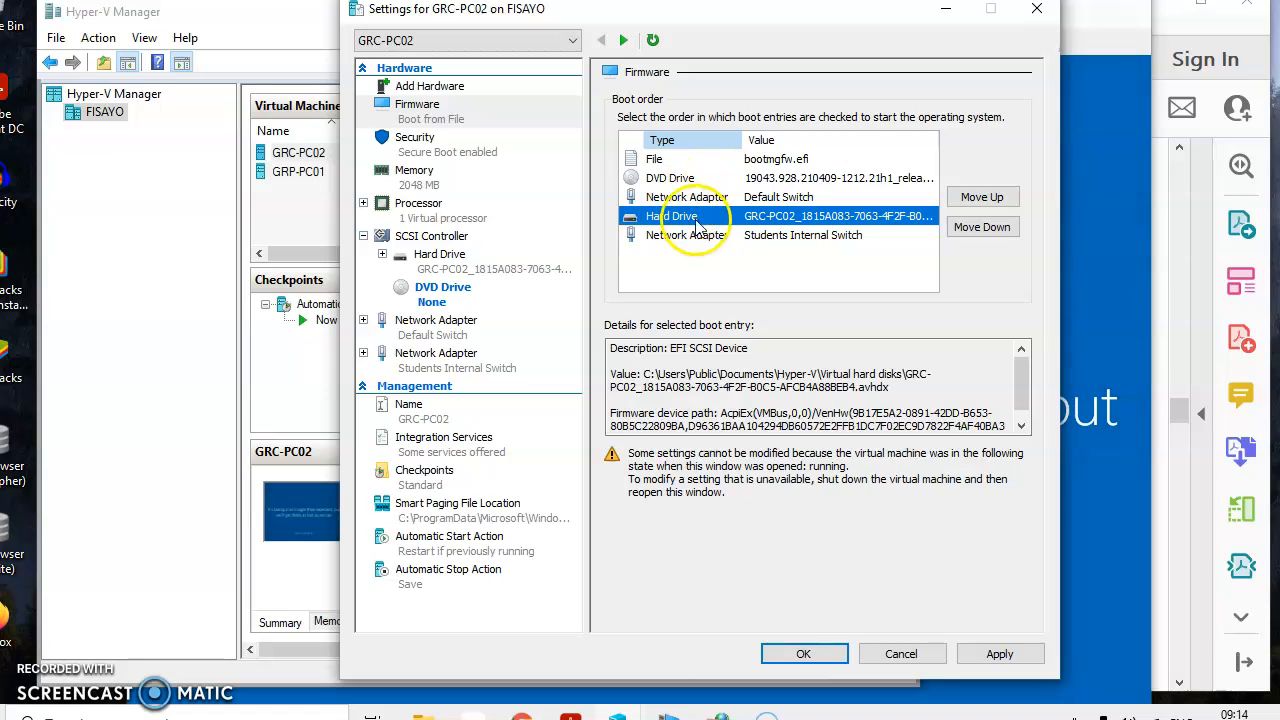
click(963, 201)
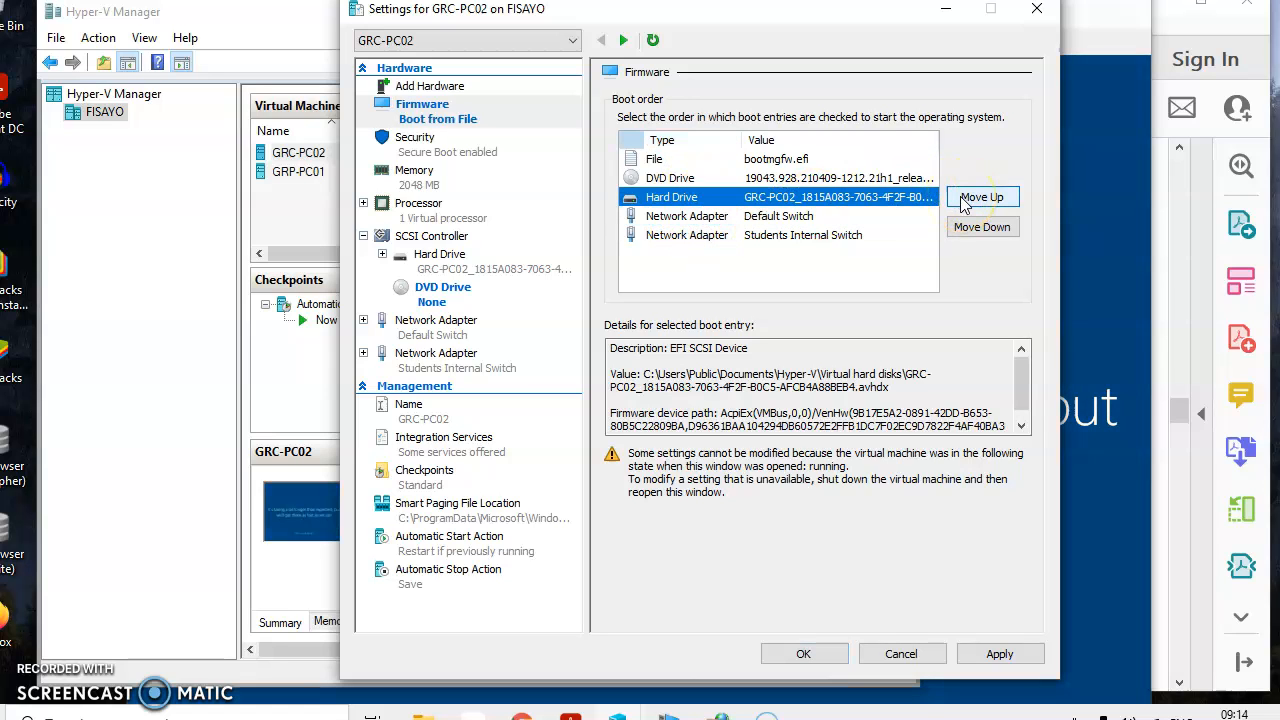
click(963, 201)
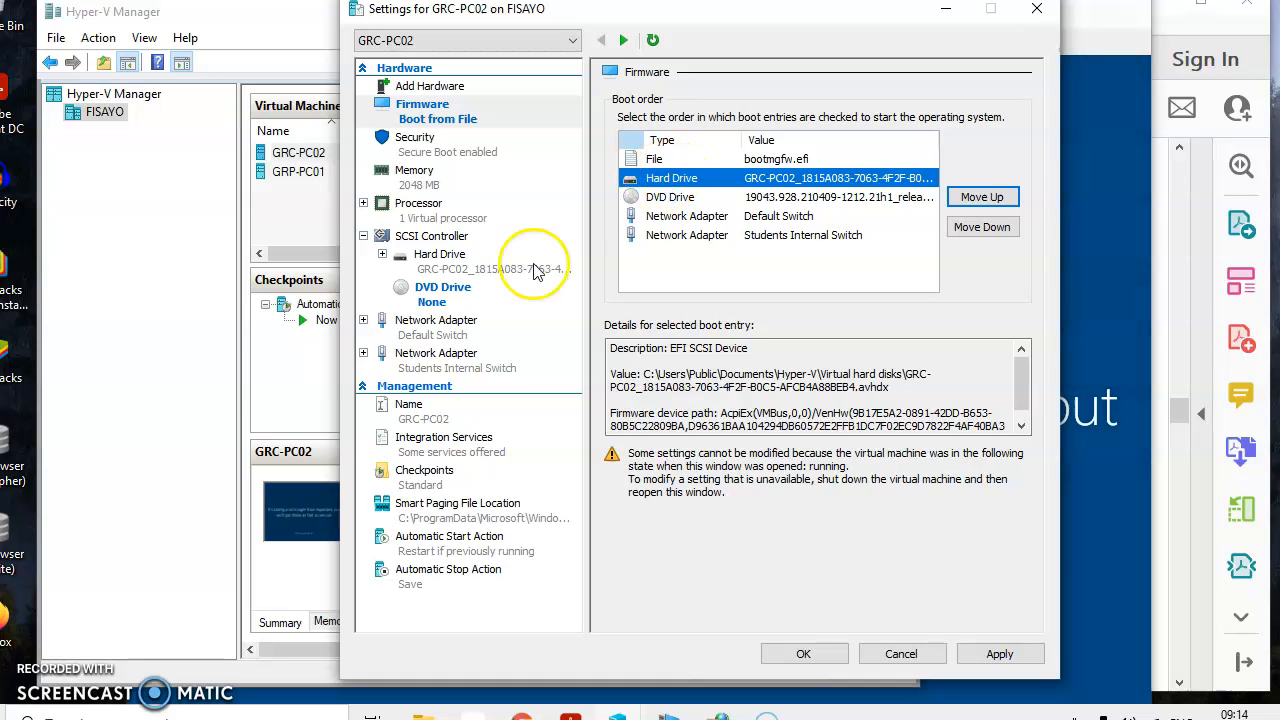
Try to apply the DVD drive and boot order changes, and close the virtual machine settings
click(478, 306)
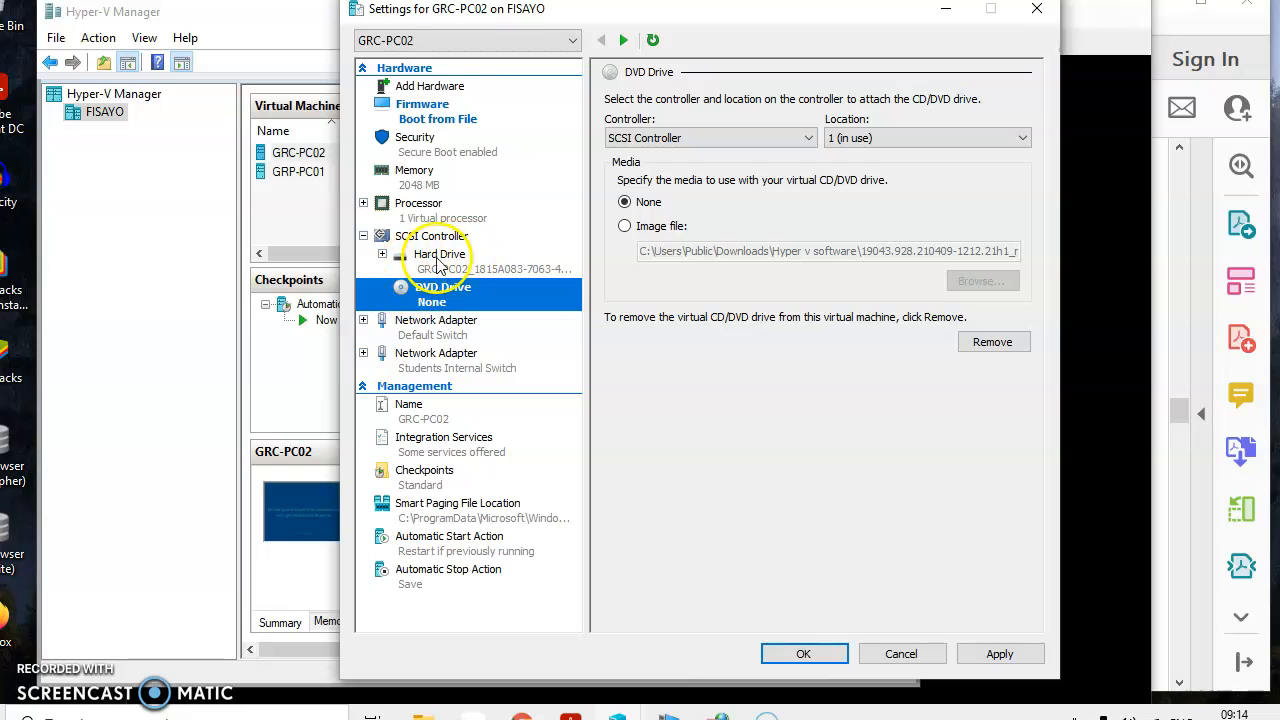
click(998, 655)
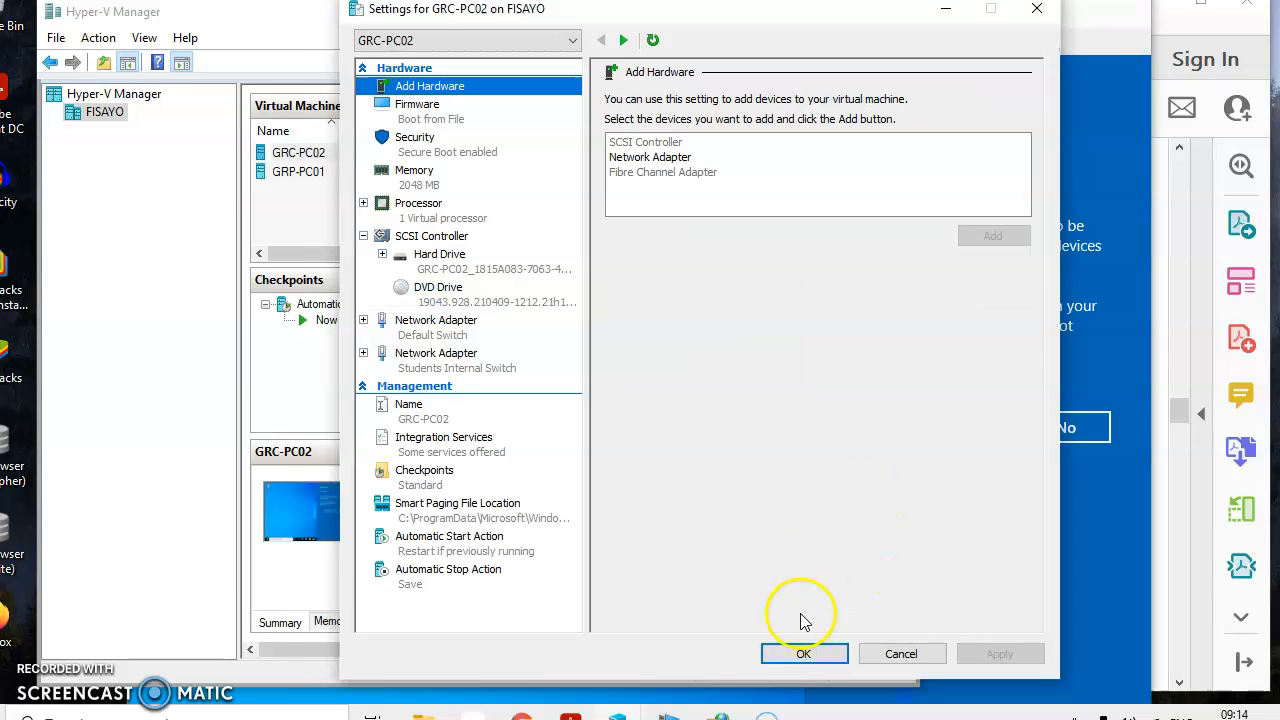
click(804, 654)
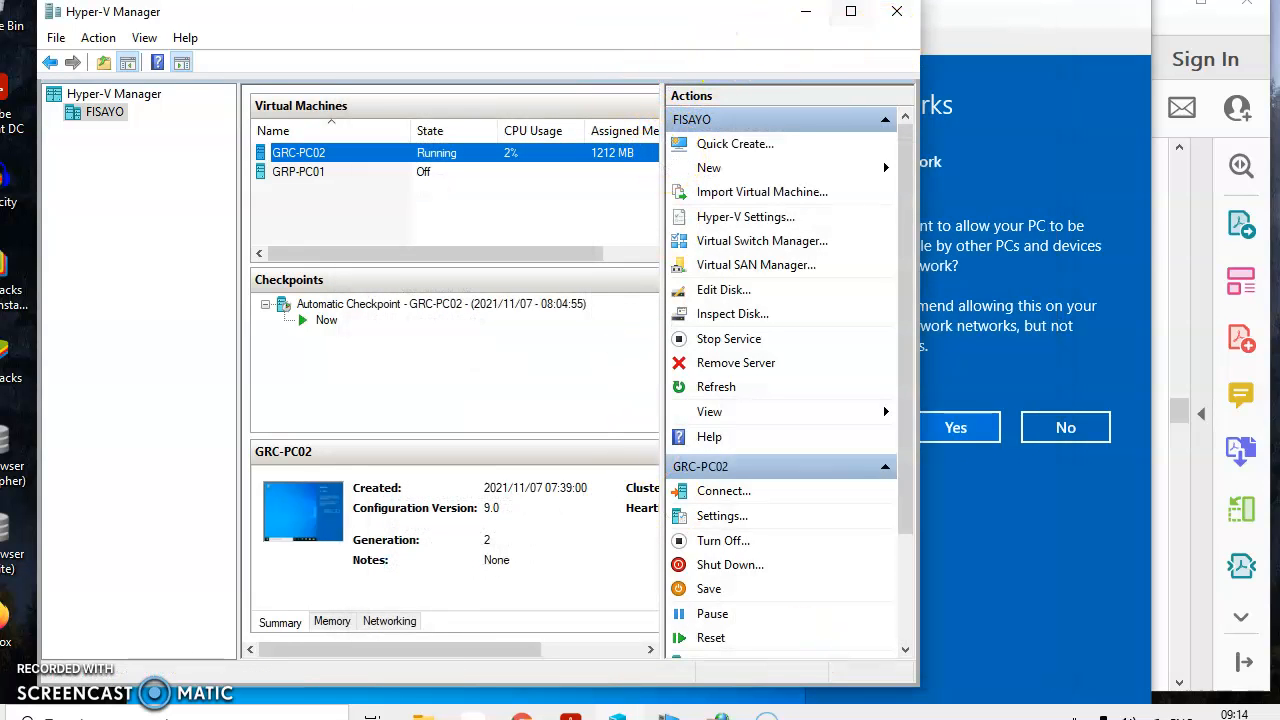
Connect to GRC-PC02 with the display size set to 800 by 600 pixels
click(750, 1)
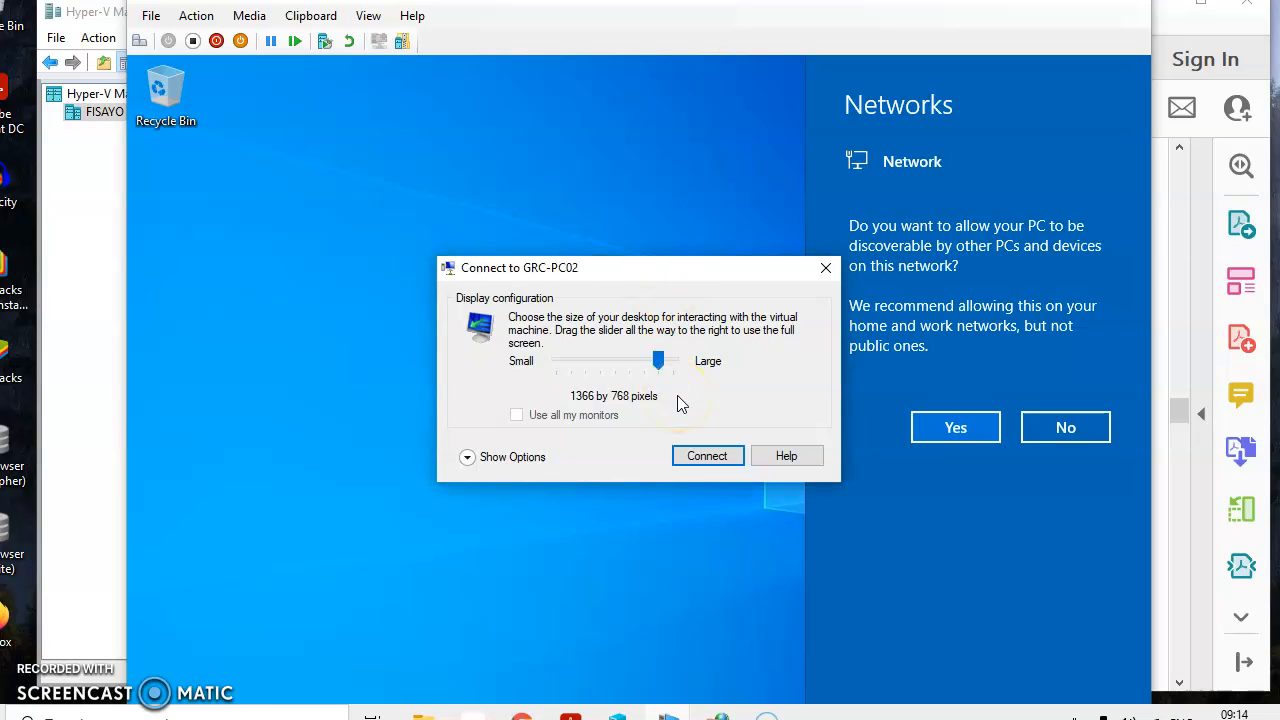
click(658, 363)
drag(653, 364, 590, 371)
click(575, 365)
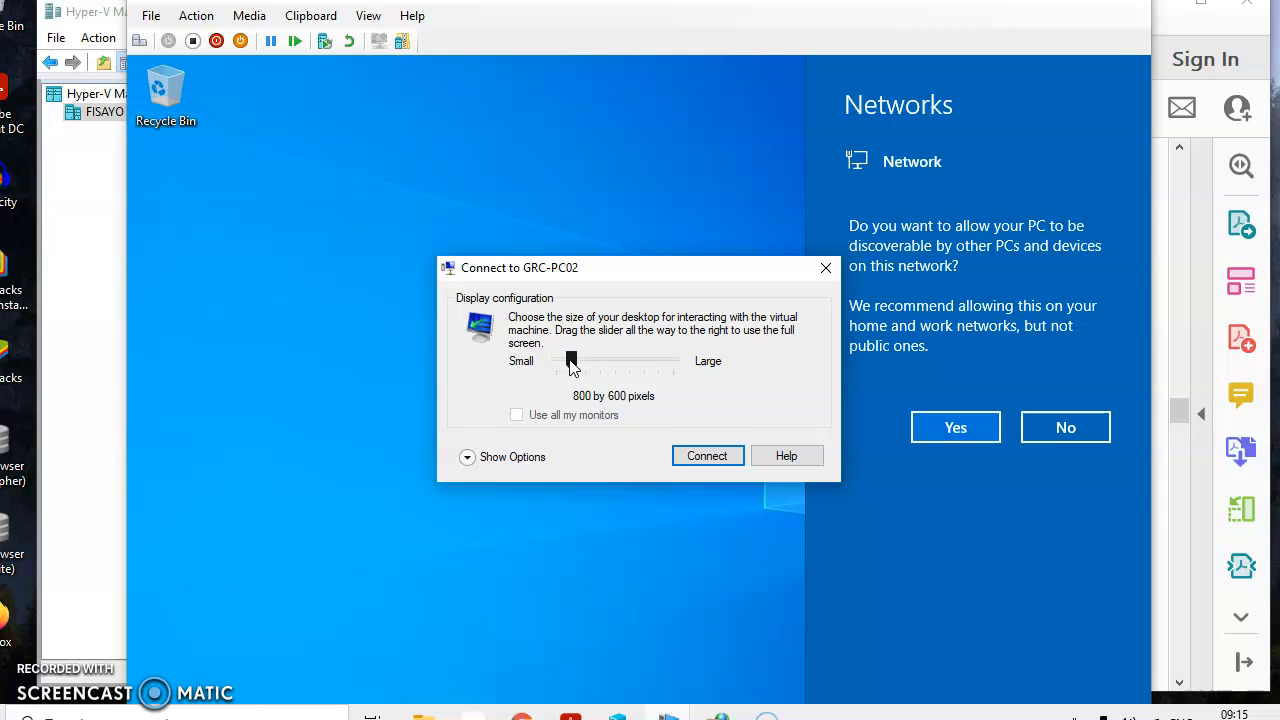
click(712, 458)
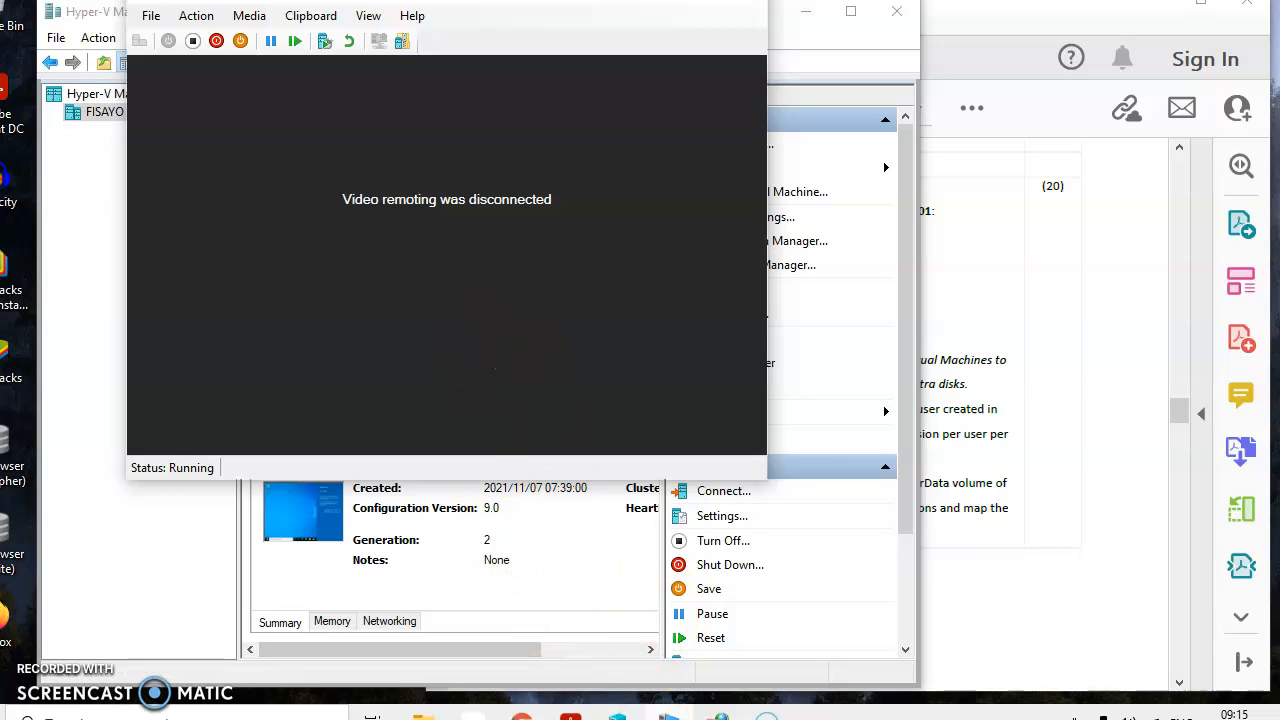
mouse_move(669, 712)
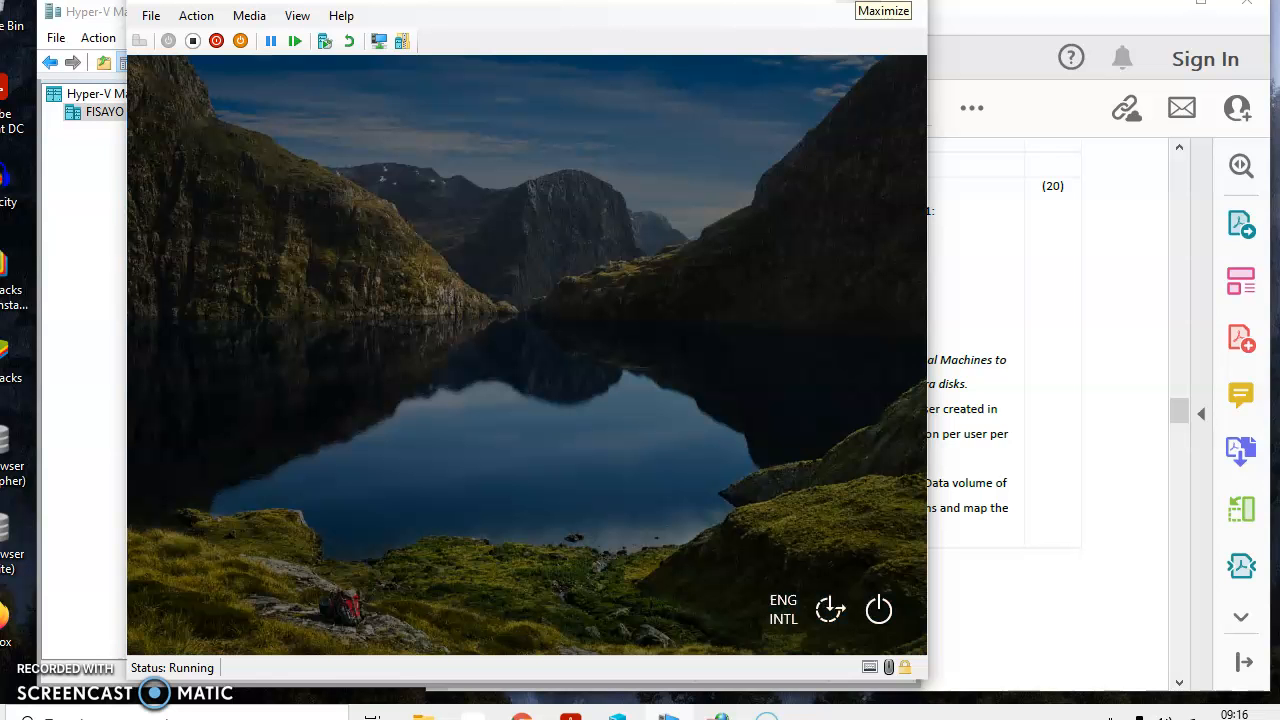
Show the virtual machine full screen and sign in to Windows with the account password
click(860, 6)
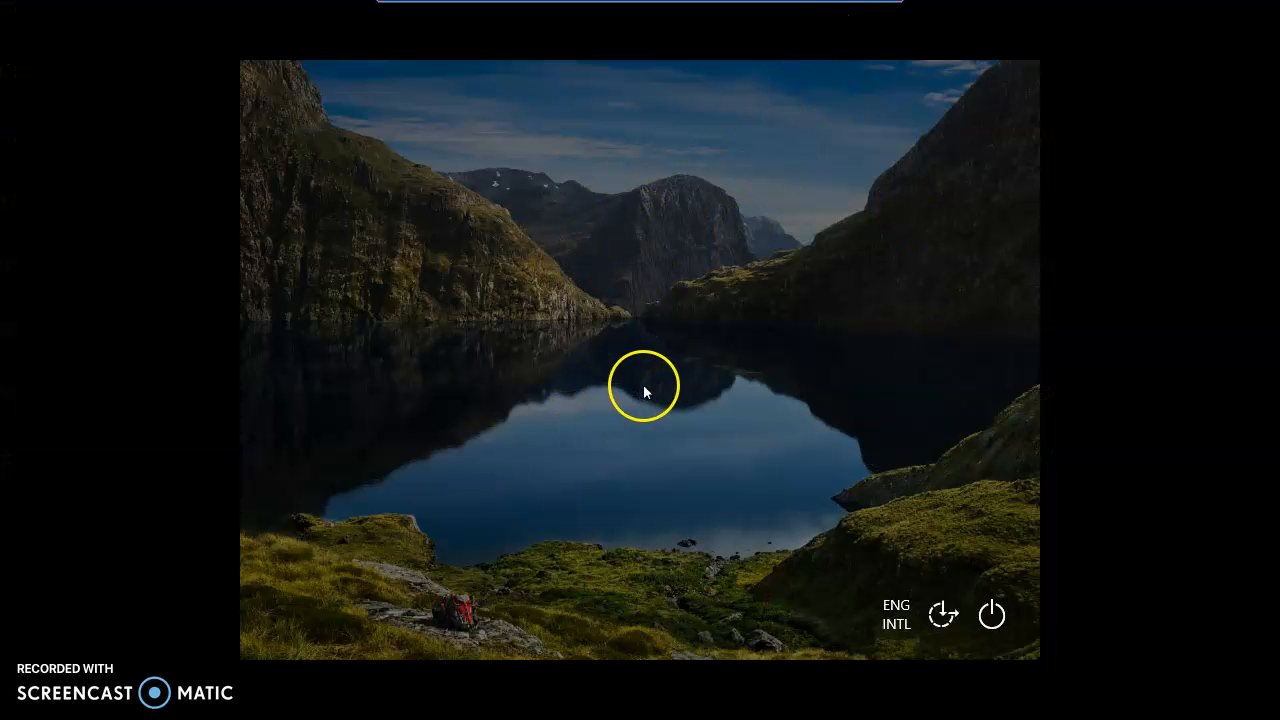
click(598, 412)
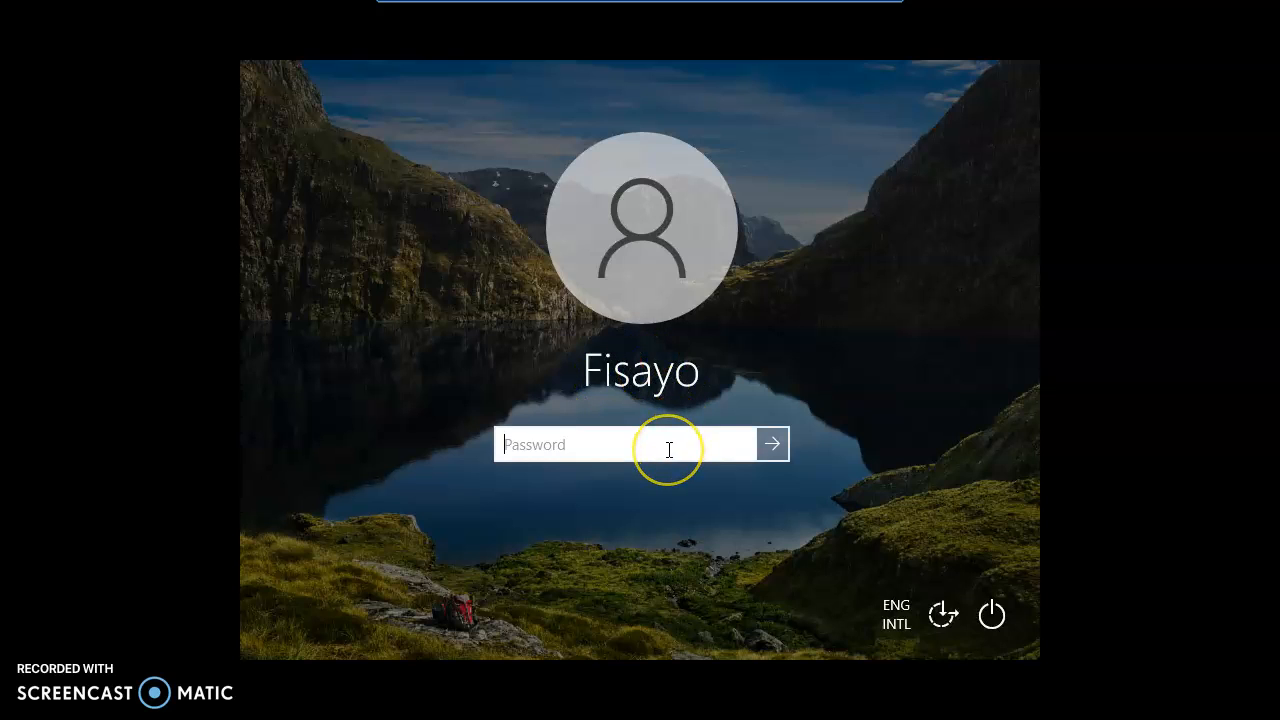
key(Caps_Lock)
text(****)
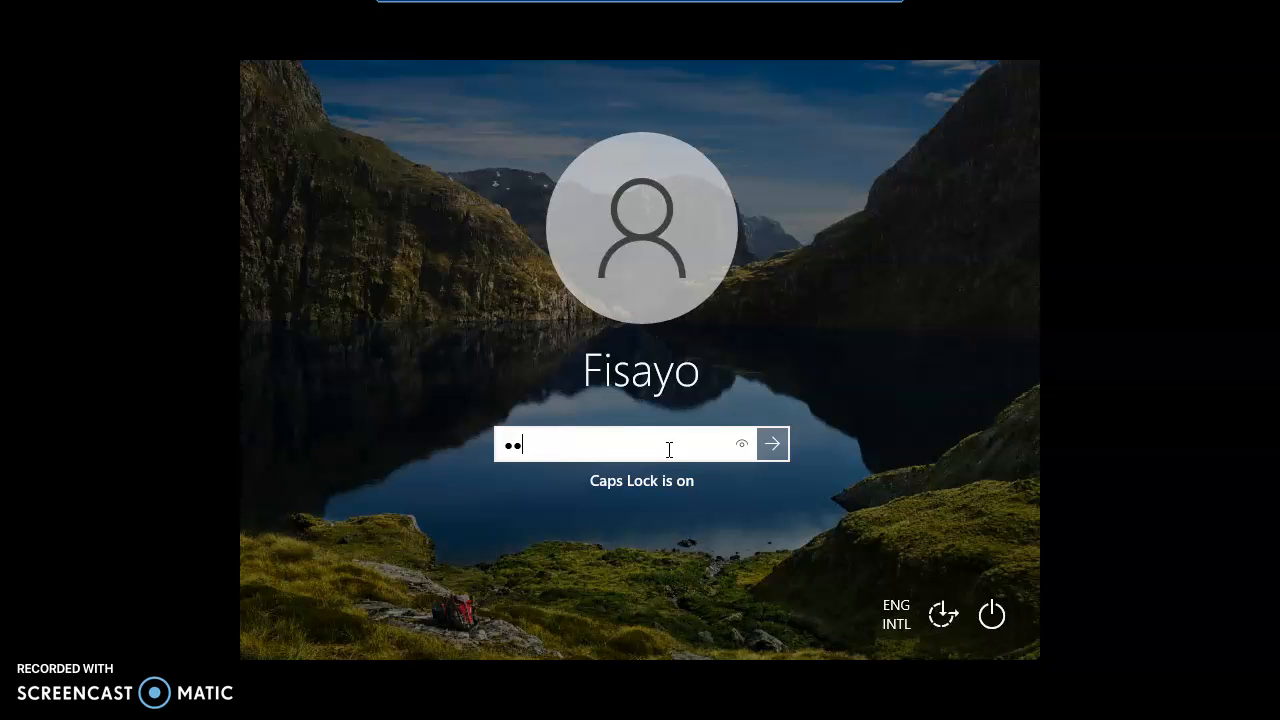
text(*)
key(Caps_Lock)
text(****)
click(774, 451)
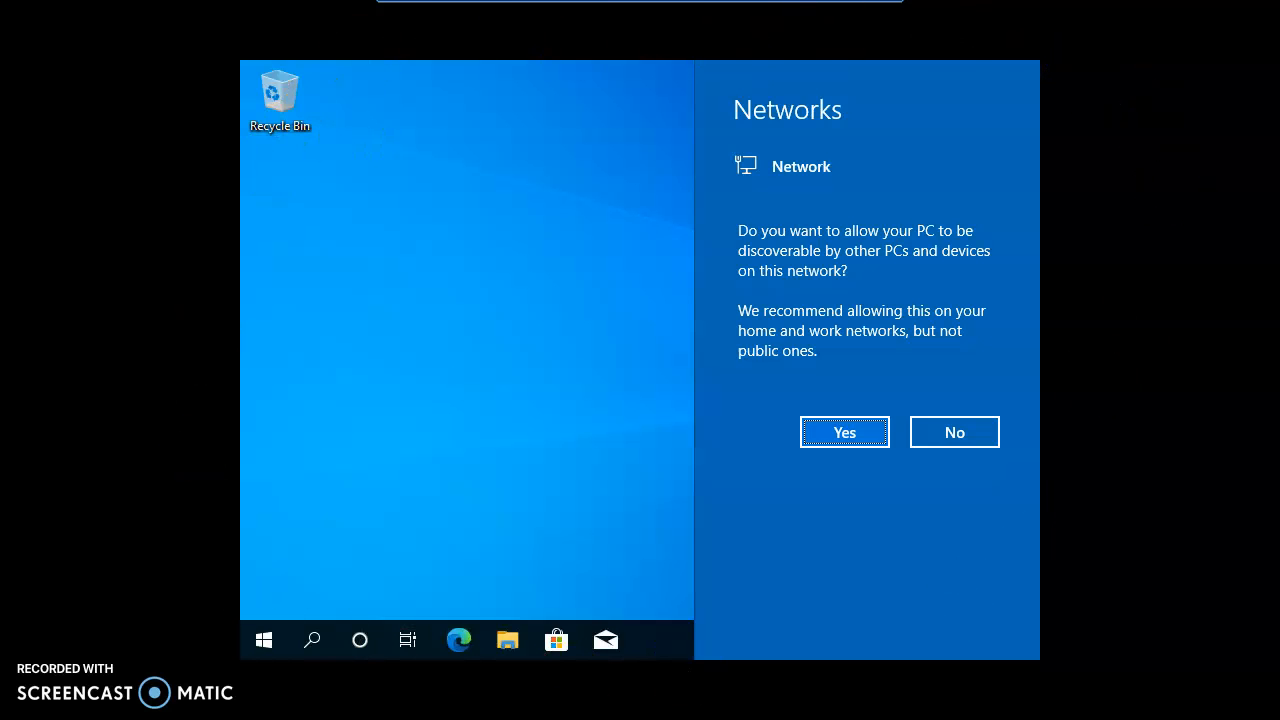
Decline making the PC discoverable on the network and return the virtual machine to a windowed view
click(955, 432)
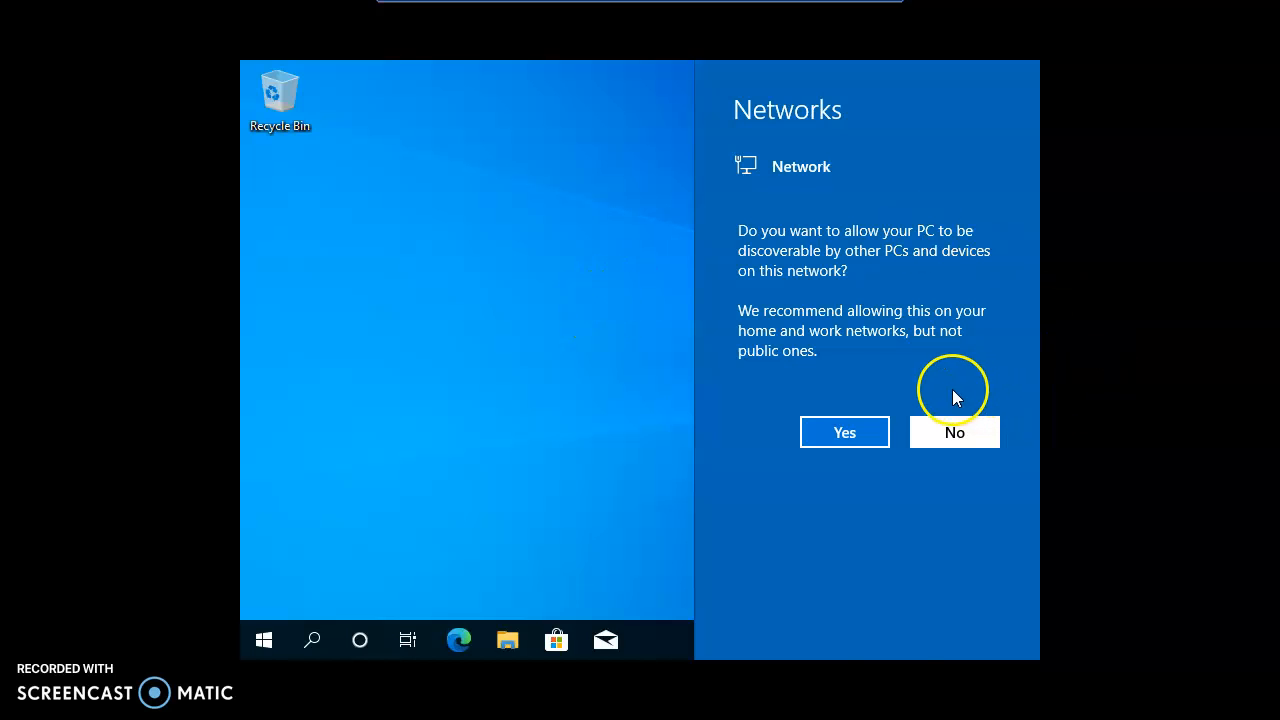
click(940, 422)
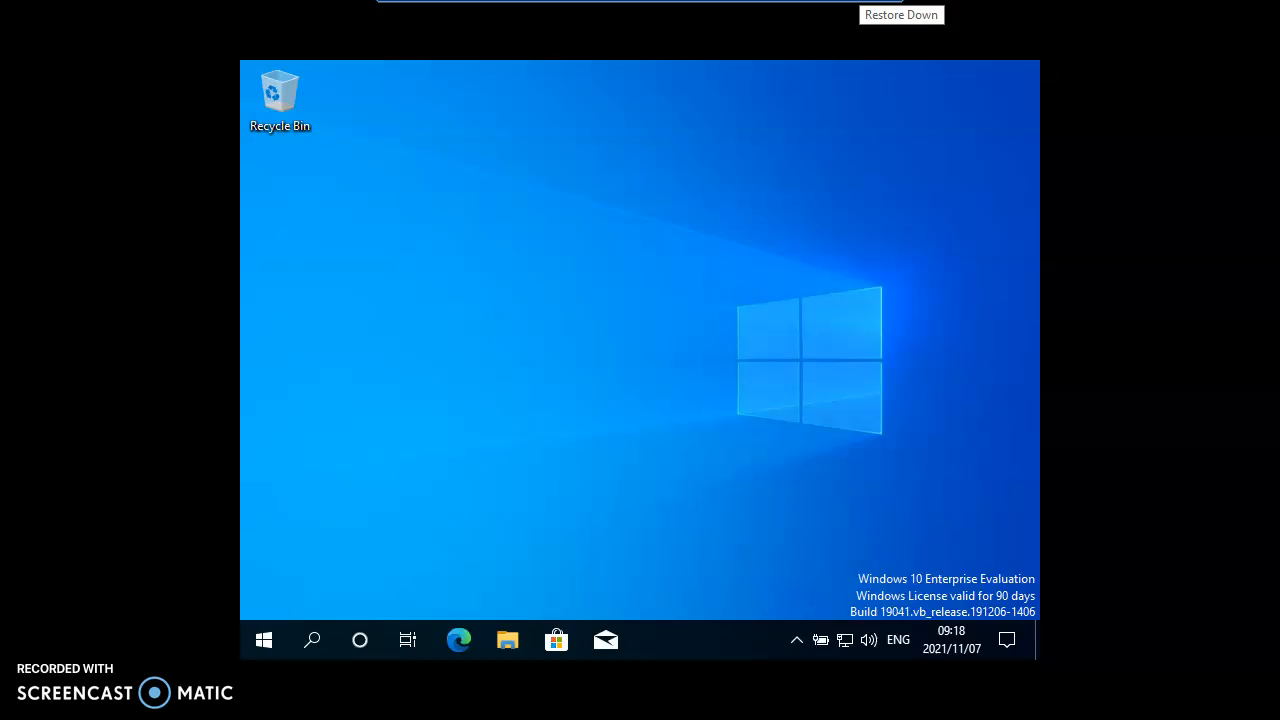
click(862, 3)
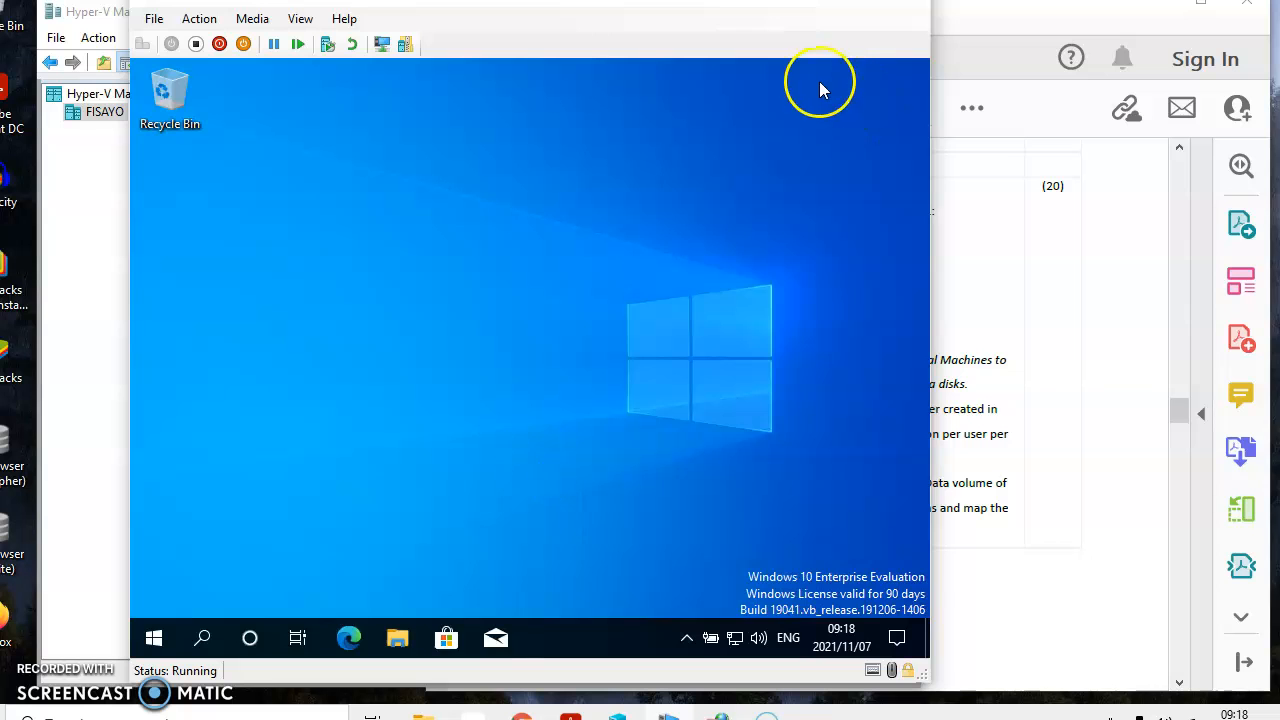
click(861, 3)
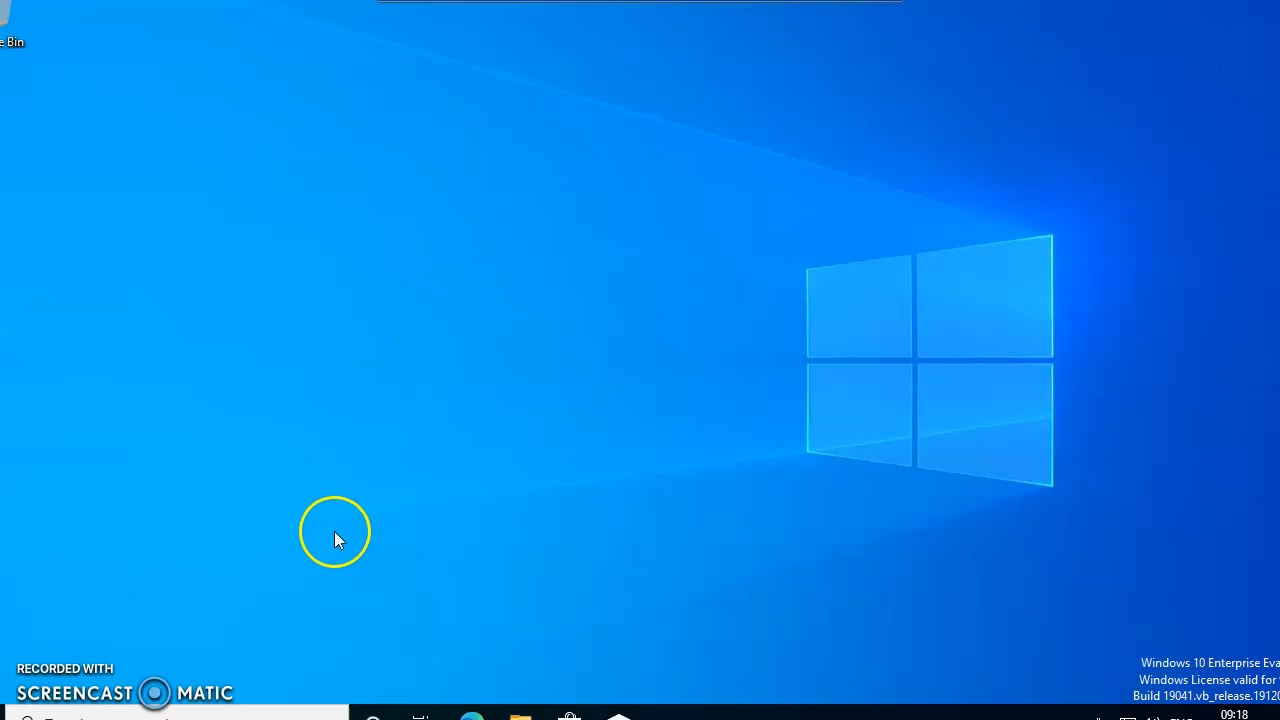
click(859, 1)
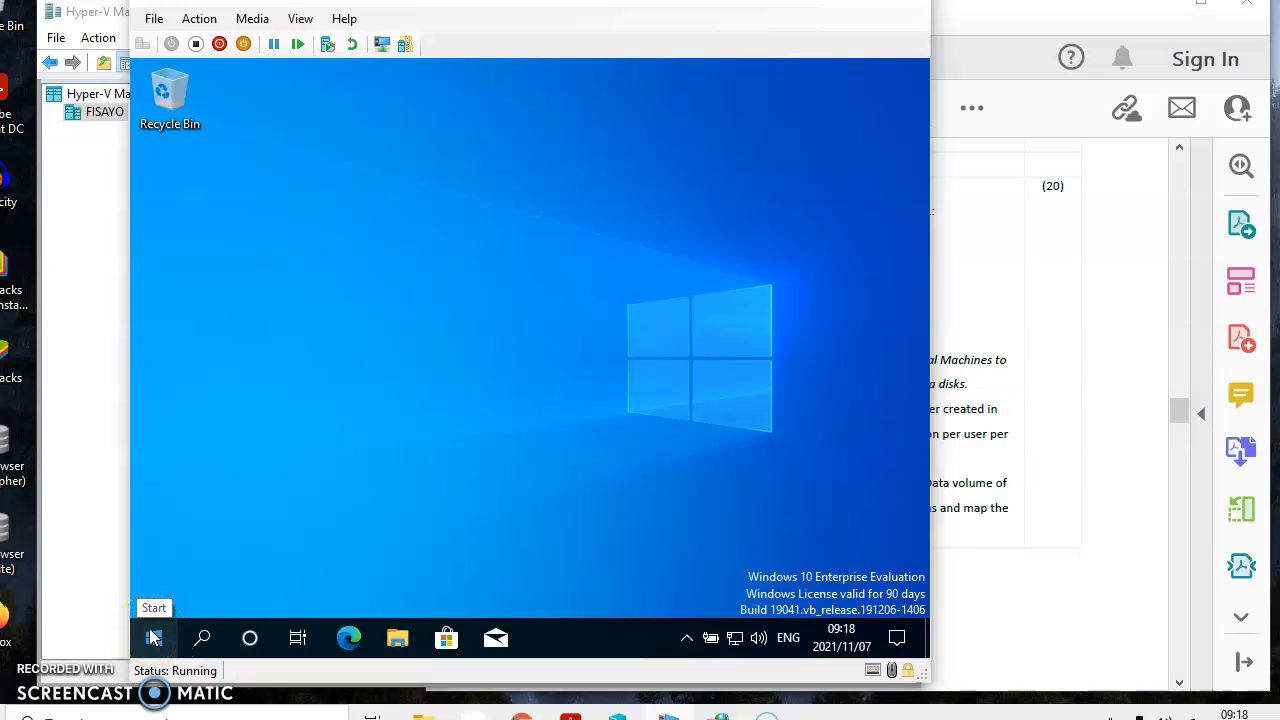
Rename the virtual machine's PC as GRC-PC02 in its system settings and restart it immediately
right_click(153, 646)
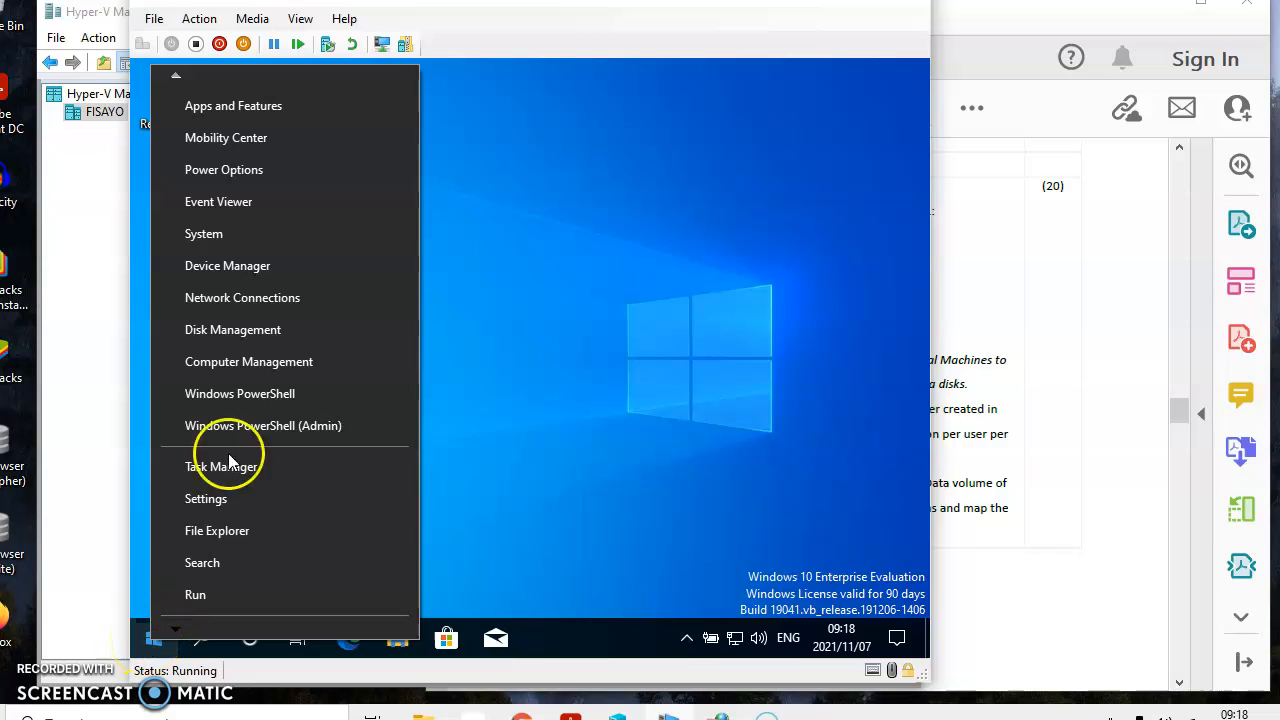
click(205, 234)
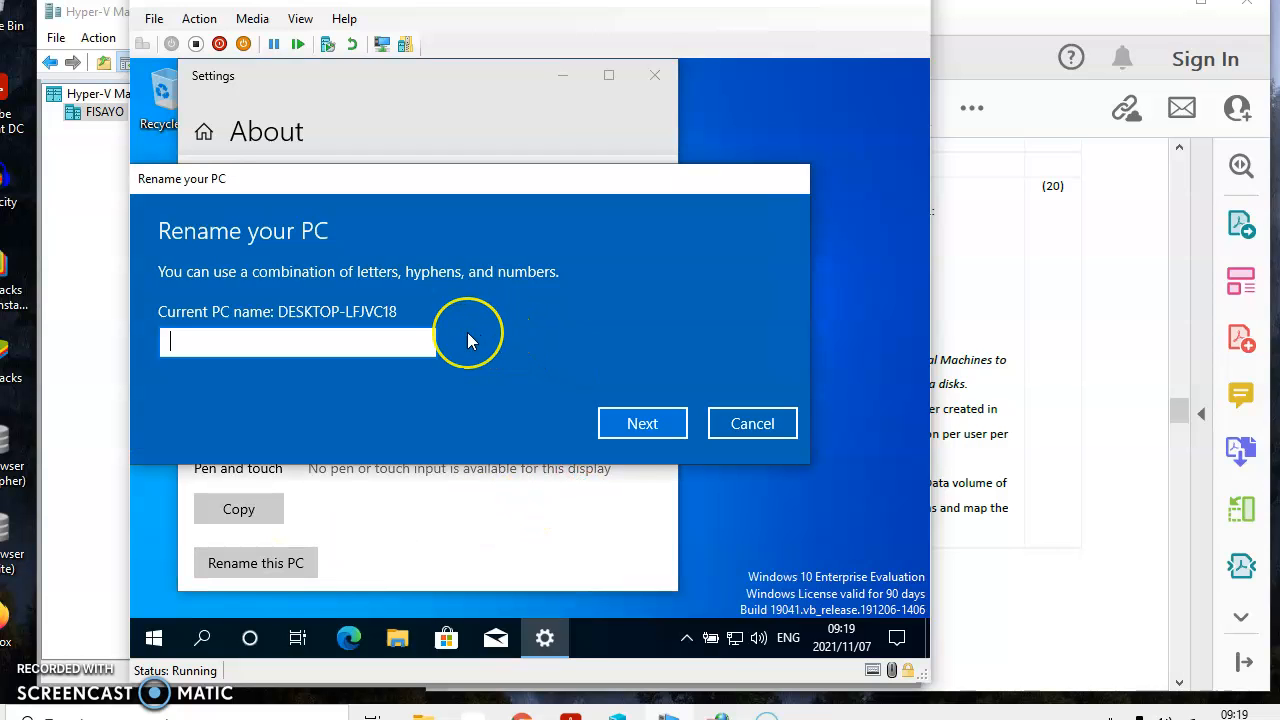
text(C)
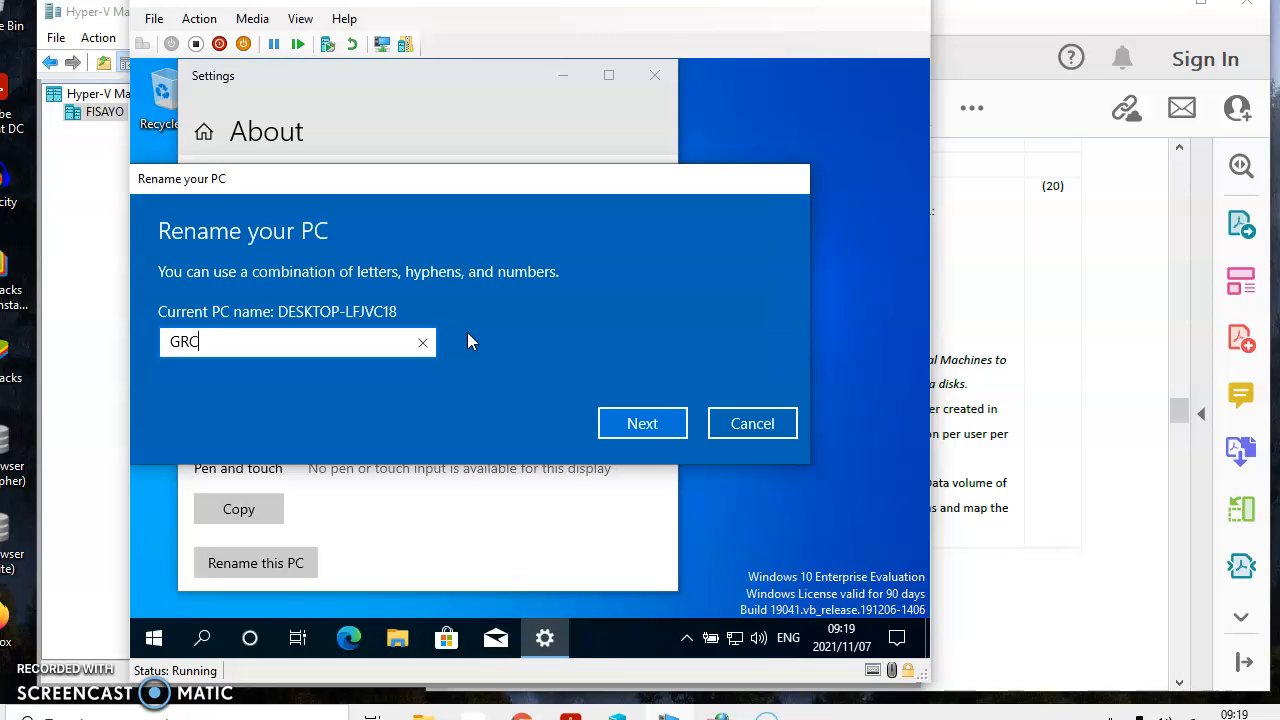
text(-PC02)
click(549, 346)
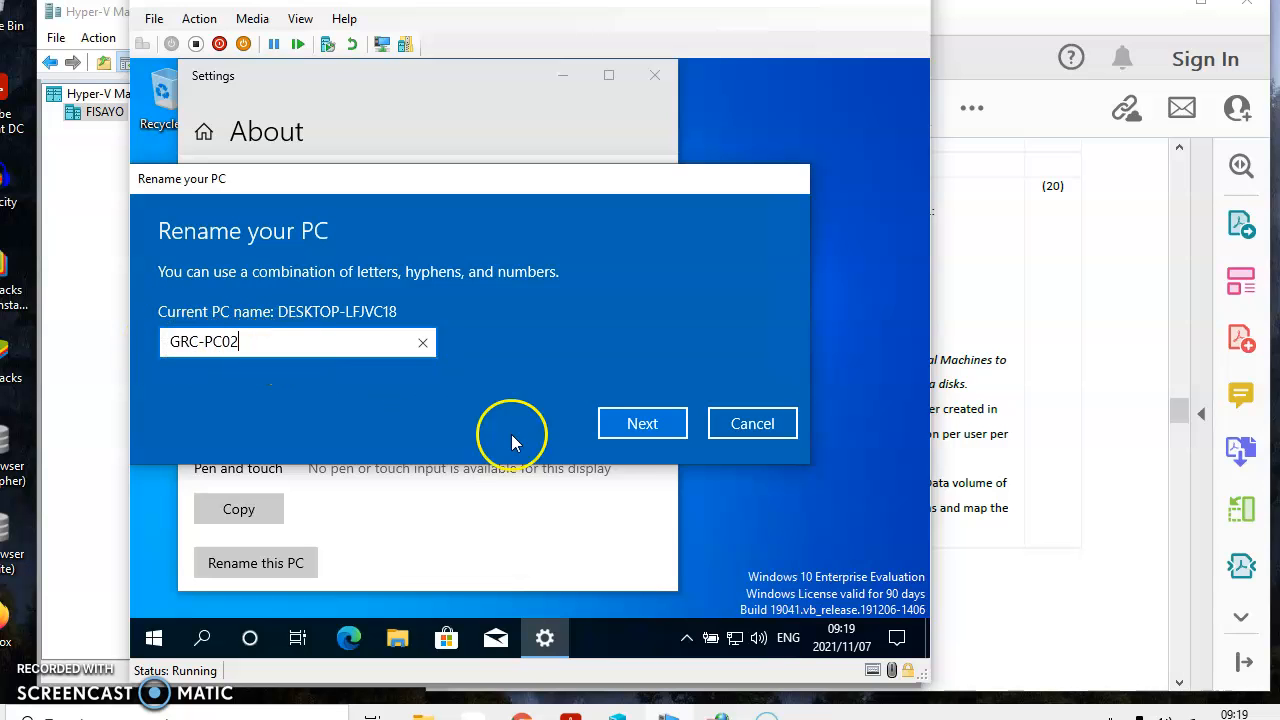
click(622, 429)
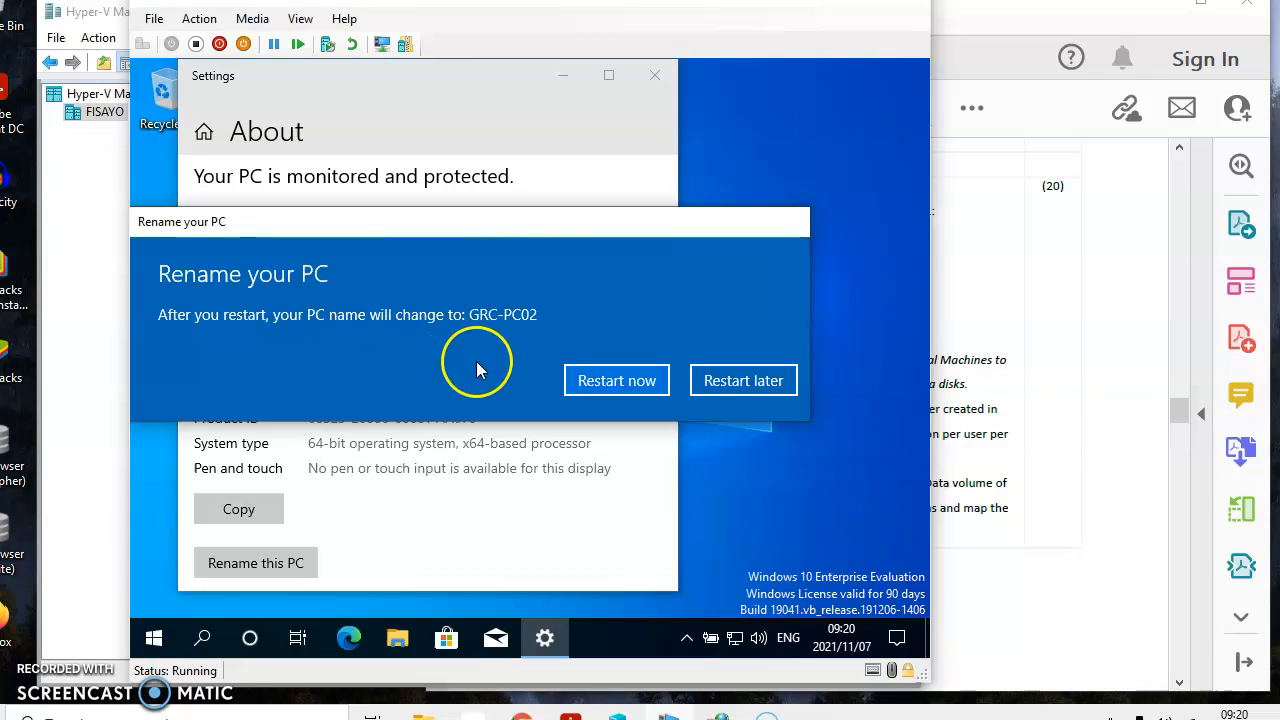
click(598, 384)
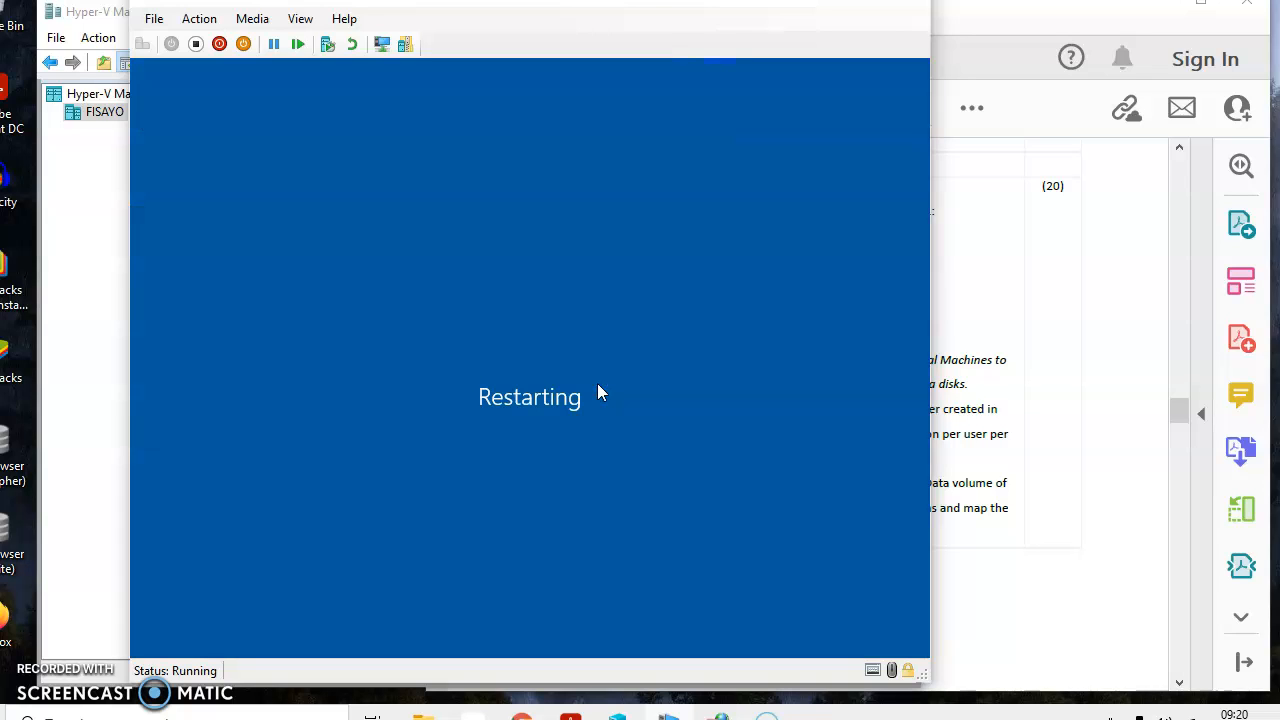